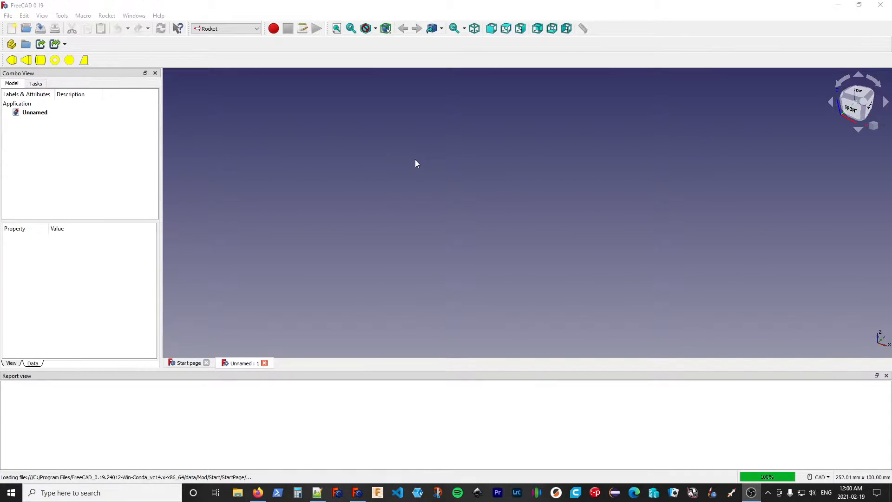
Add a rocket transition and enable both its forward shoulder and its aft shoulder.
click(27, 60)
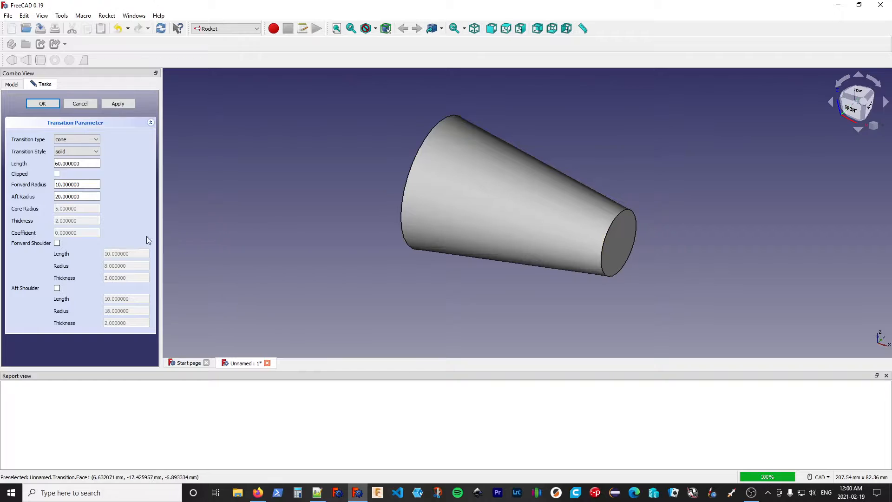
click(58, 242)
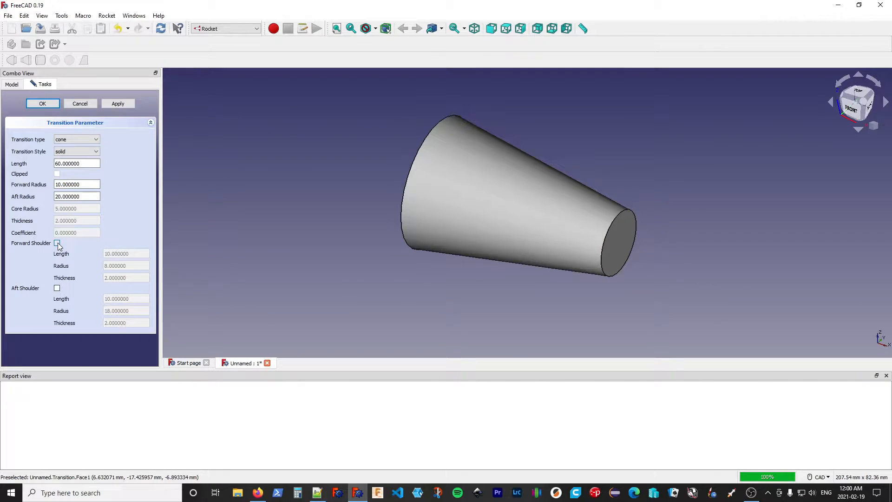
click(58, 288)
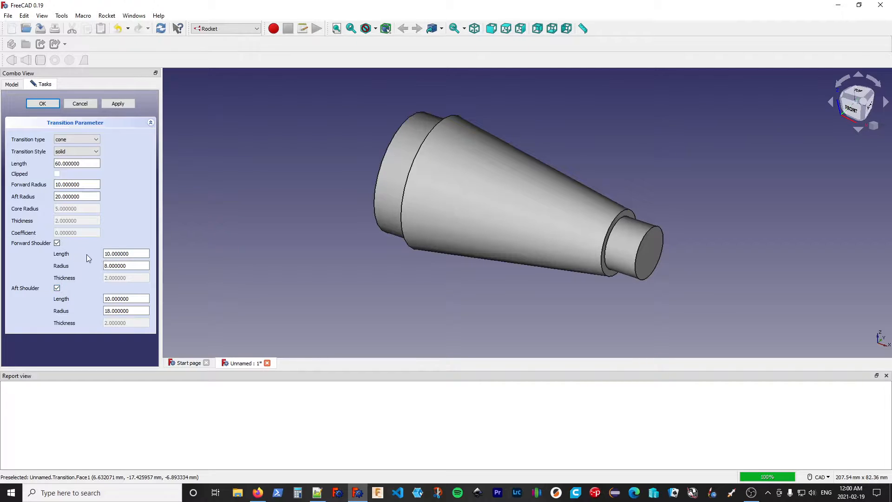
click(105, 254)
Try the elliptical, ogive and parabola transition types in turn on the solid transition.
click(97, 140)
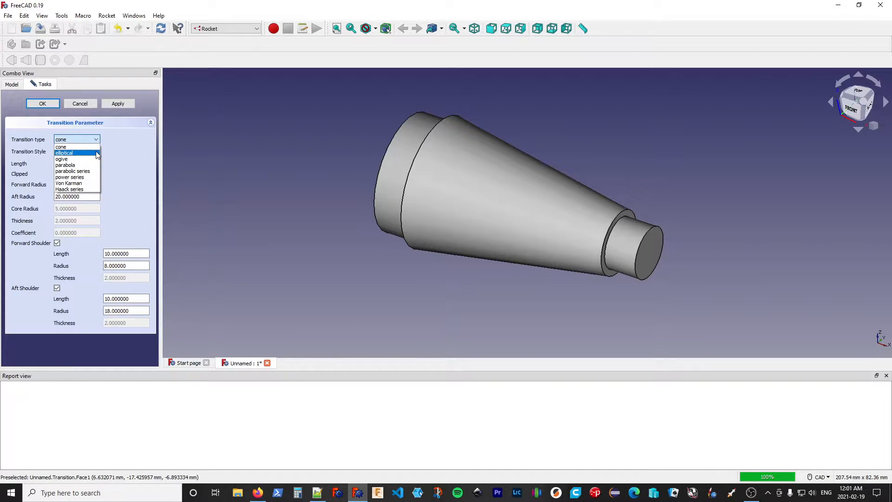
click(96, 152)
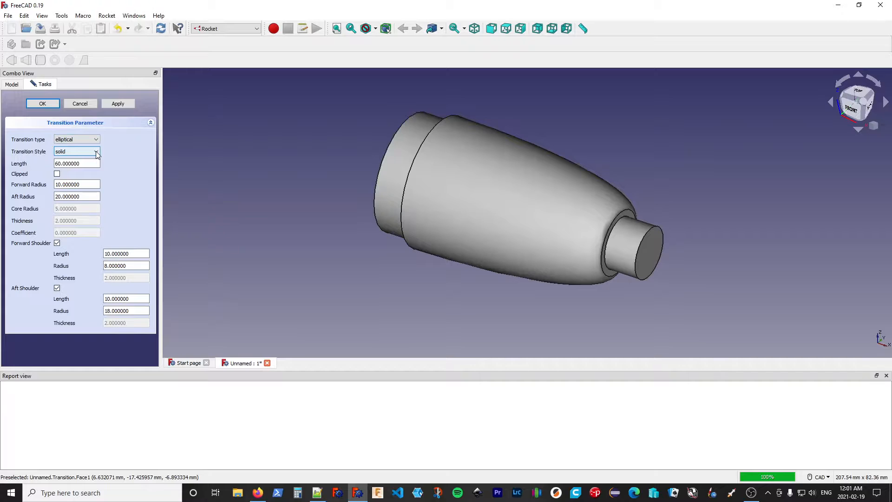
click(96, 139)
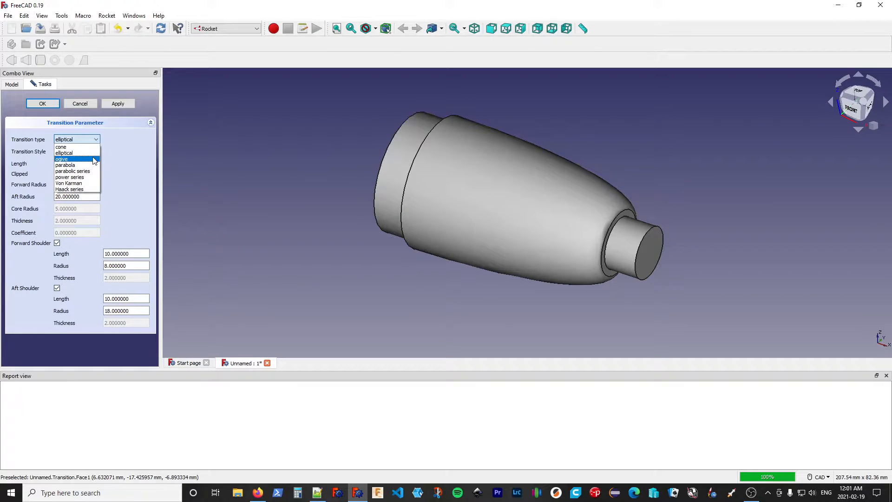
click(95, 159)
click(97, 140)
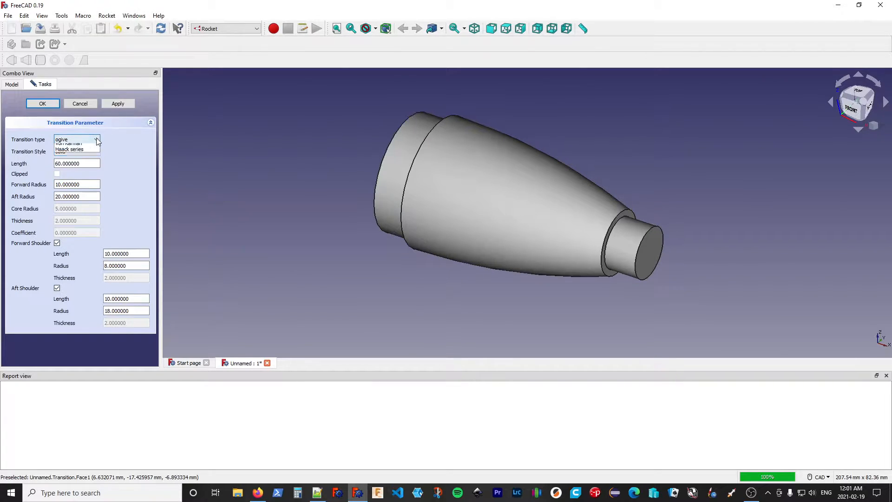
click(93, 166)
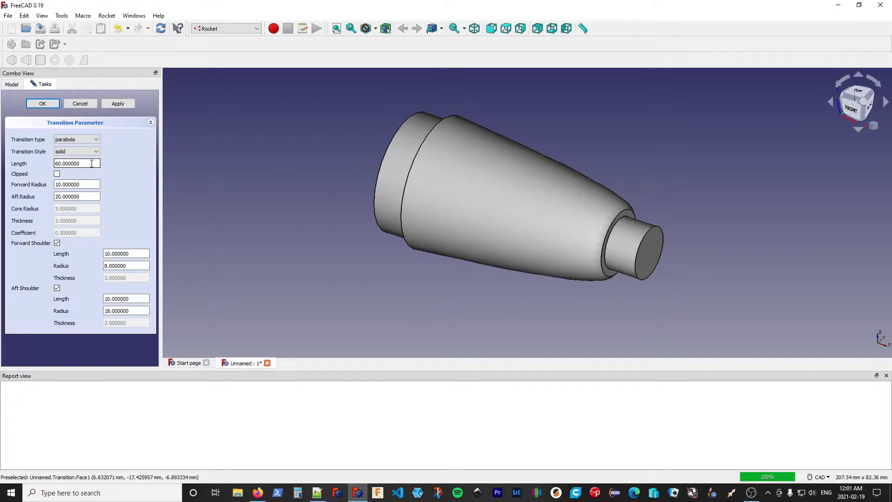
Try the parabolic series, power series and Von Karman transition types in turn.
click(98, 137)
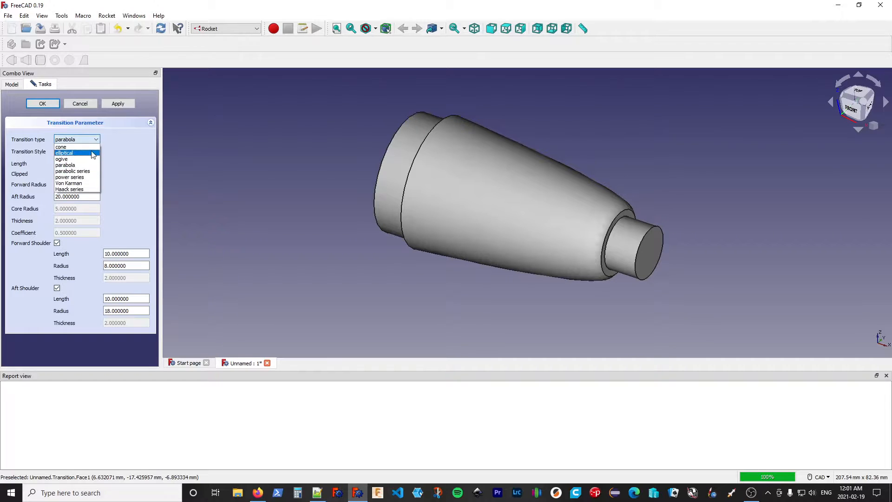
click(91, 171)
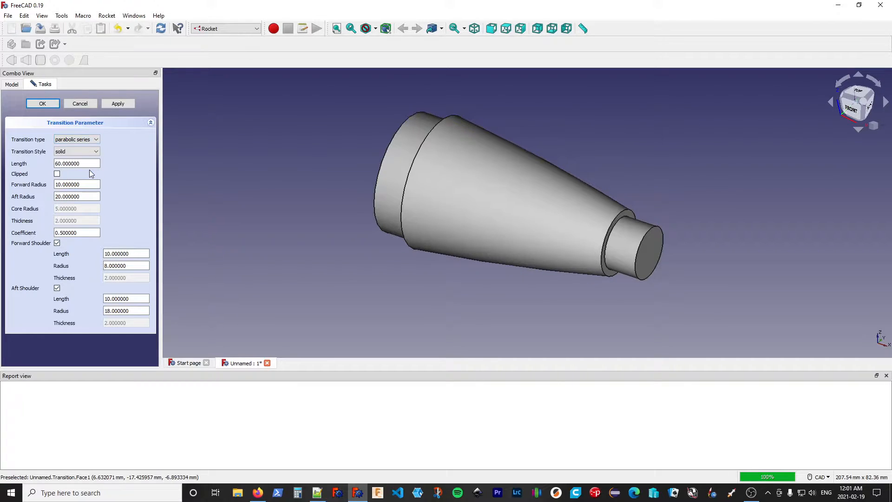
click(90, 139)
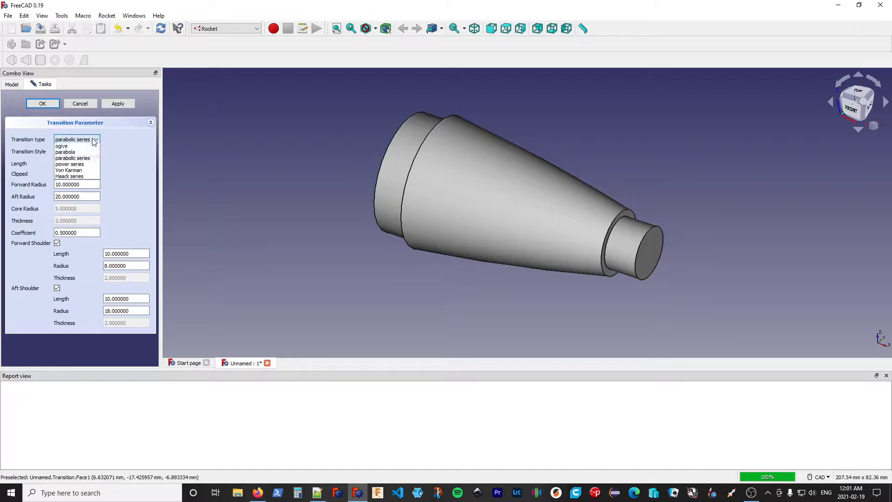
click(92, 177)
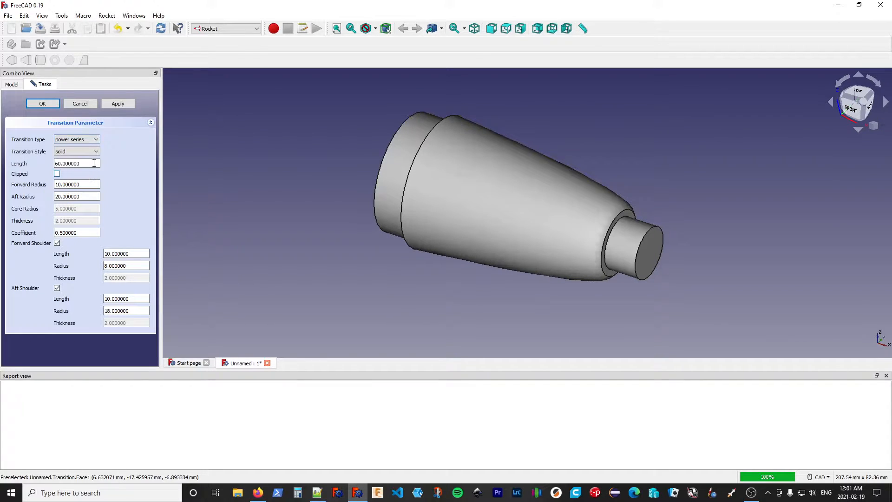
click(98, 139)
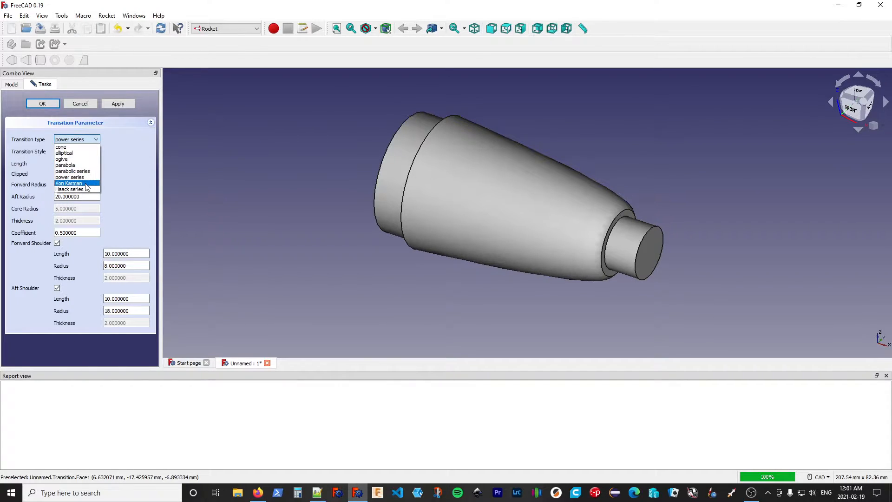
click(86, 183)
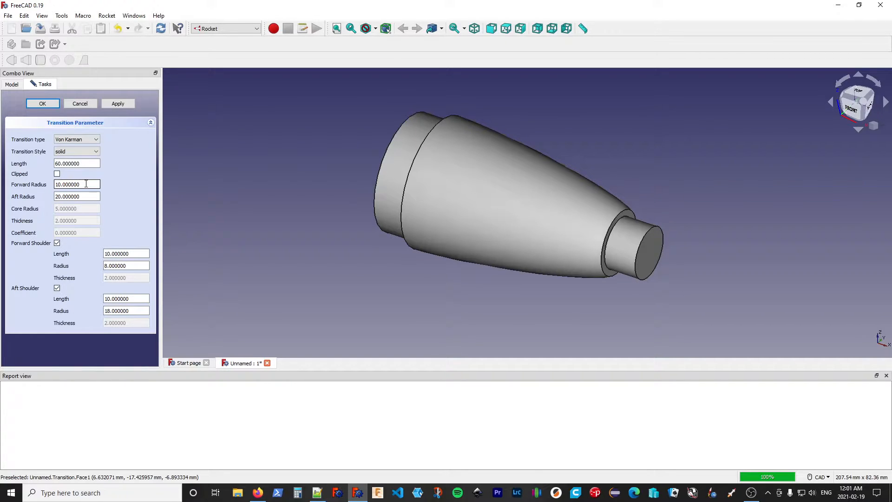
Switch the transition type to Haack series and set its coefficient to 0.33.
click(93, 140)
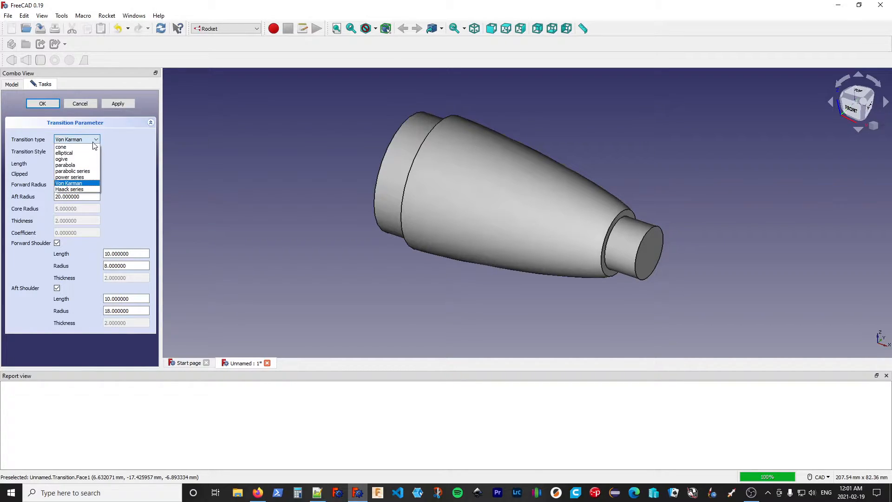
click(85, 190)
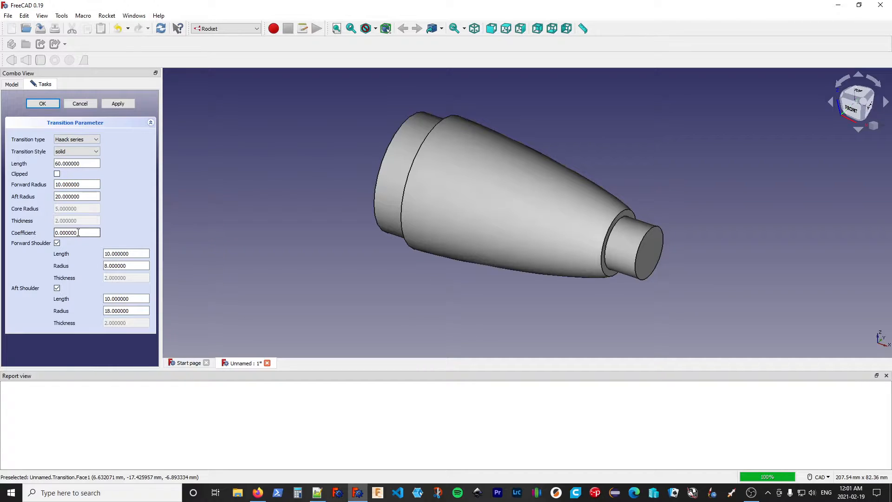
drag(80, 232, 62, 233)
text(33)
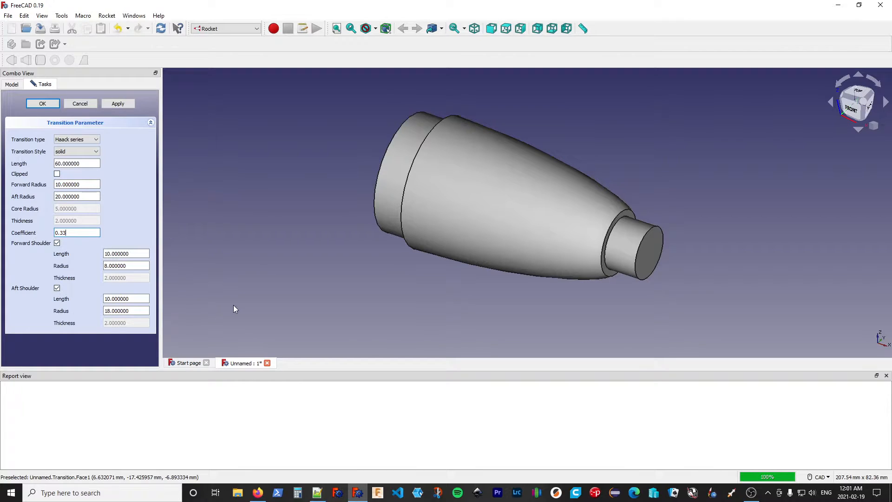
Consult the Rocket Transition wiki page in Firefox, and back in FreeCAD set the type to parabola, seen from the front.
click(258, 493)
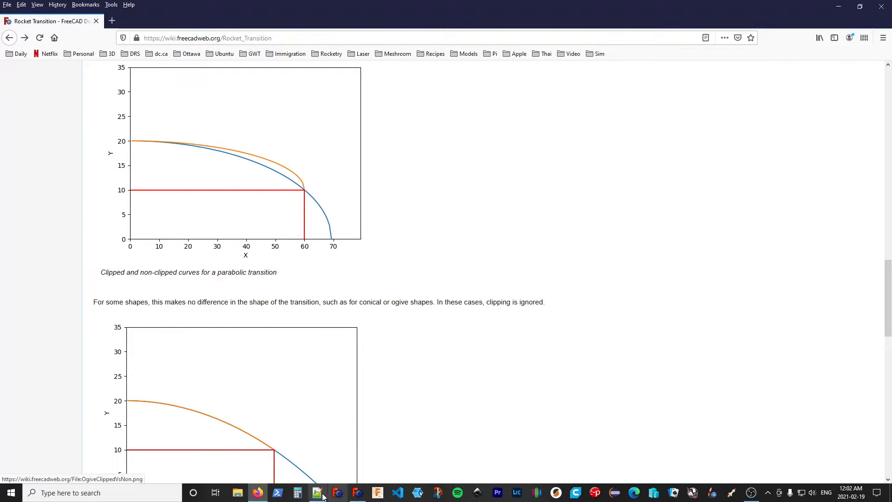
click(357, 492)
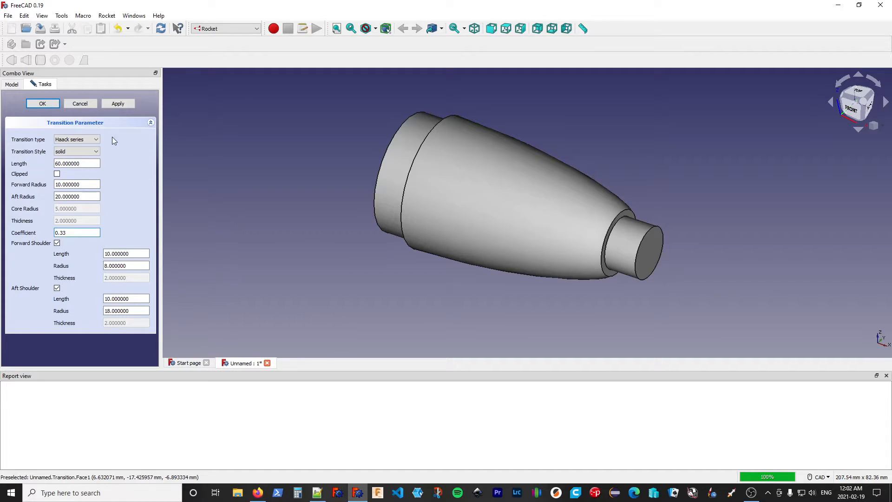
click(96, 139)
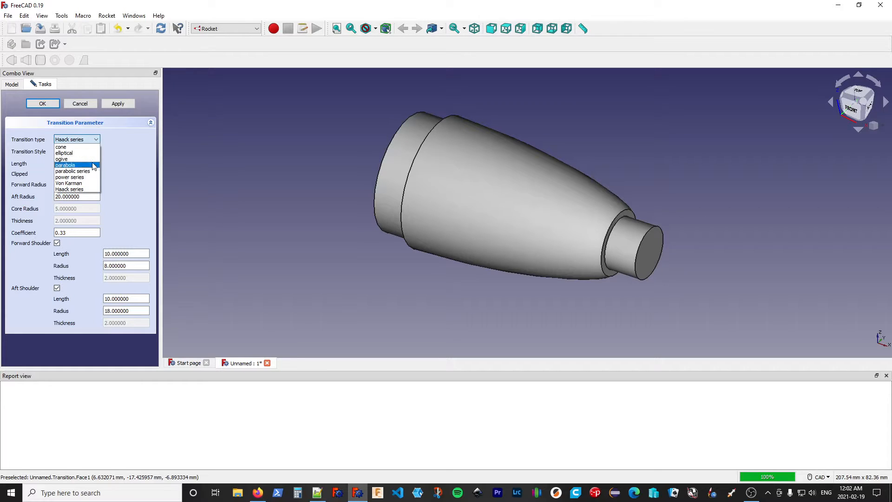
click(74, 165)
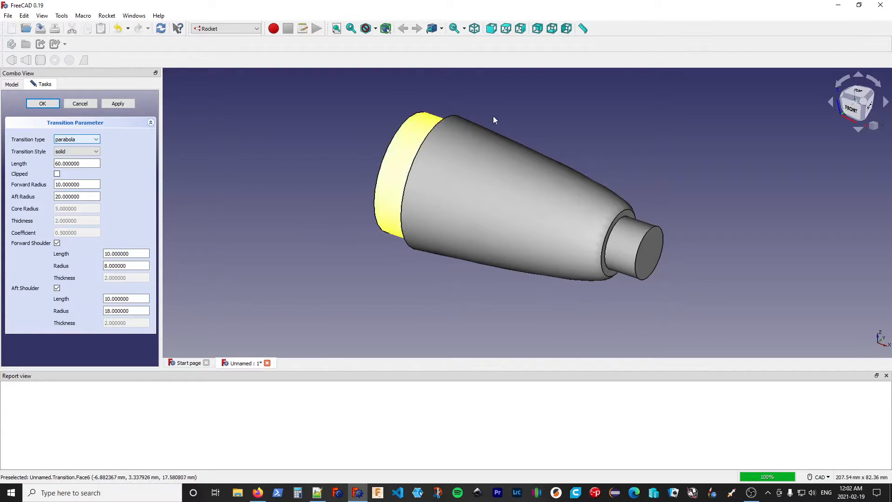
click(852, 112)
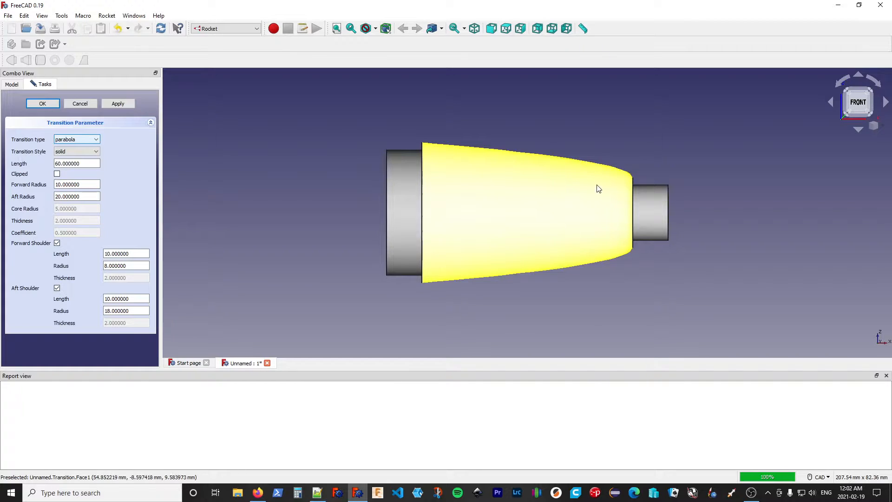
Check the clipping curves on the Firefox wiki page, and back in FreeCAD compare the parabola transition with and without clipping.
click(259, 494)
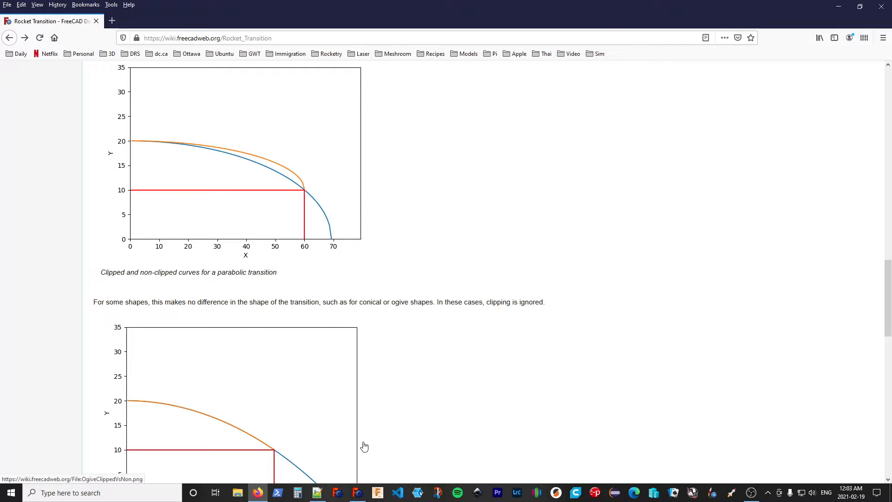
click(360, 494)
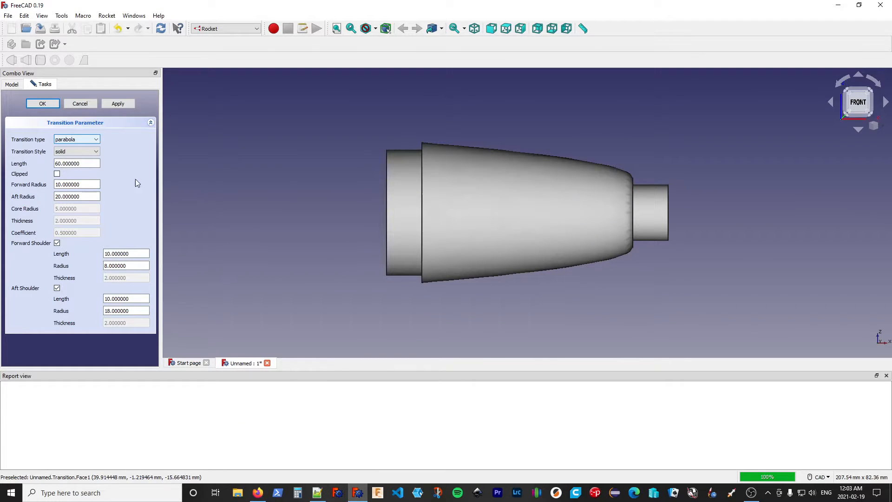
click(56, 174)
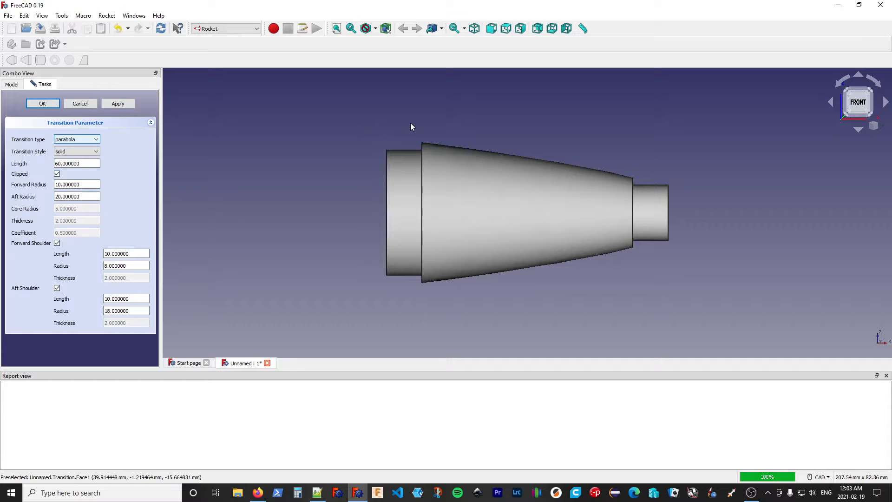
click(57, 174)
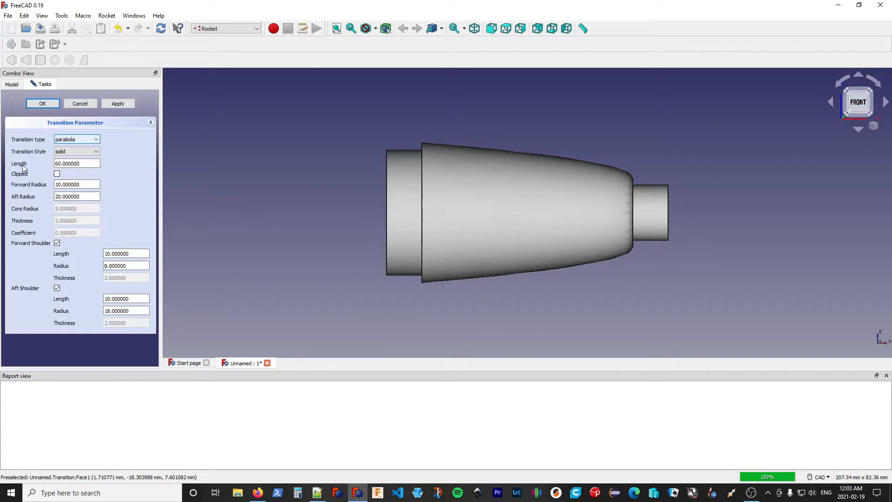
click(56, 174)
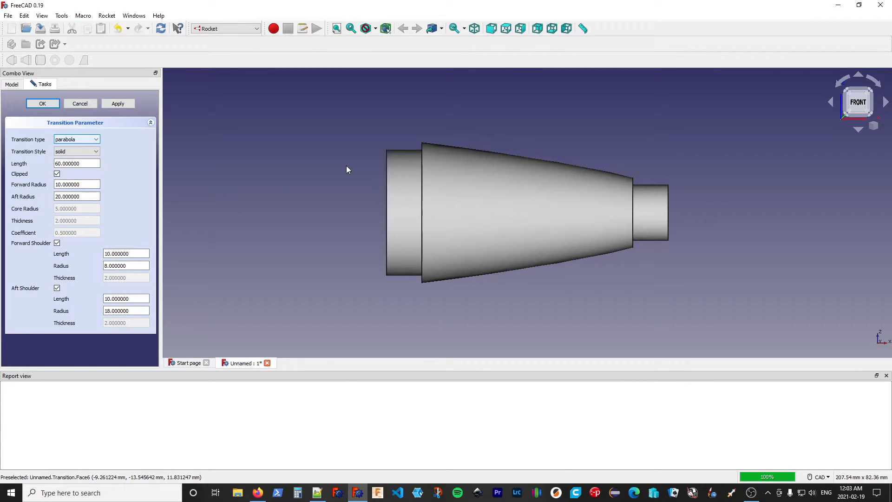
Change the transition type to ogive and read the wiki page's ogive clipping curves and known-issue notes in Firefox.
click(93, 142)
click(91, 157)
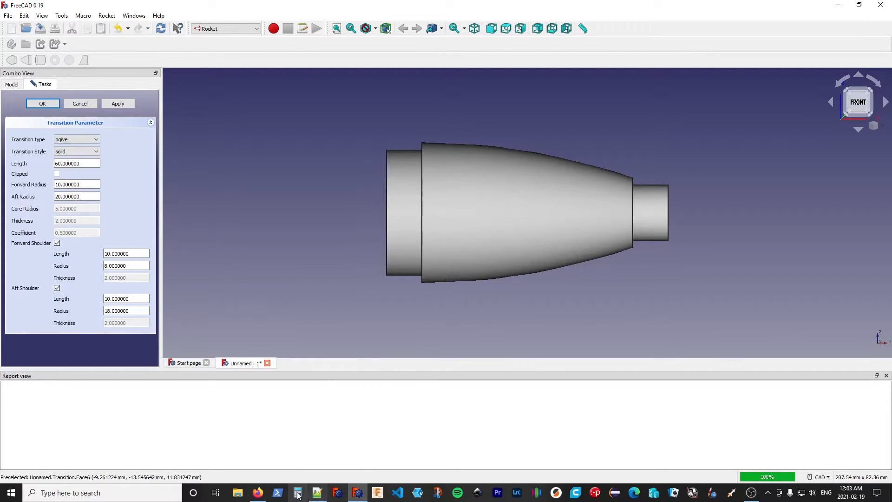
click(257, 492)
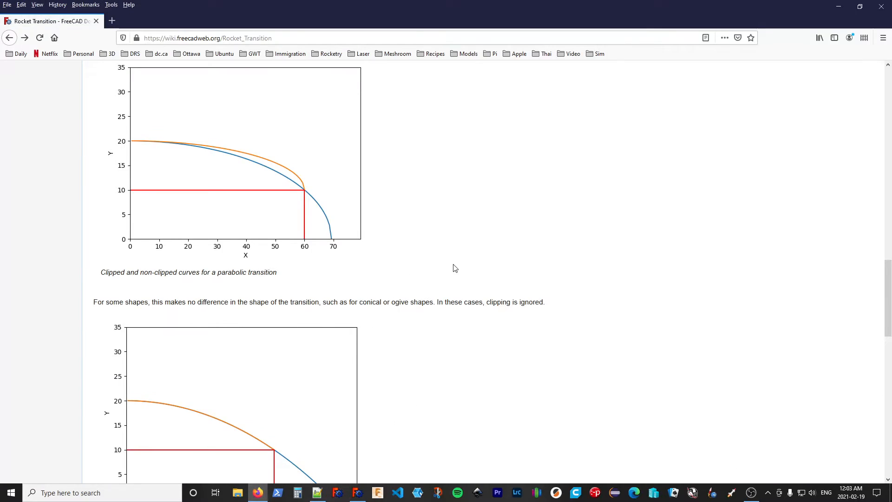
scroll(454, 265, down, 6)
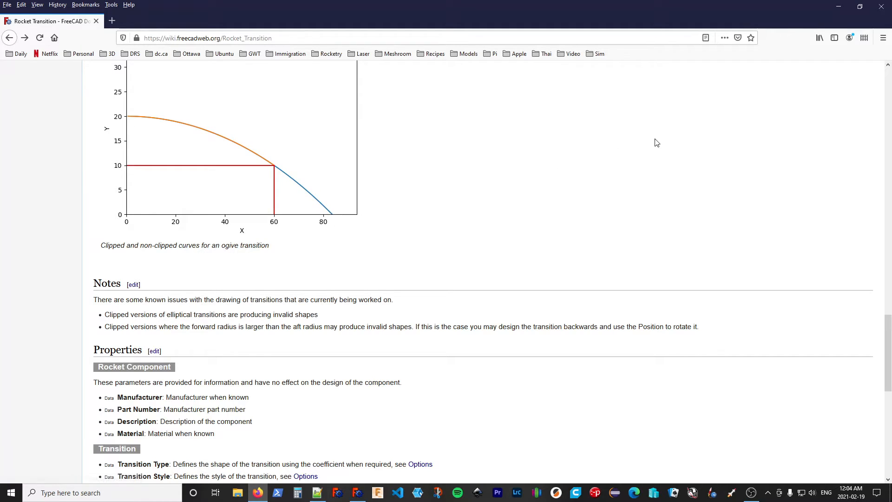
click(840, 9)
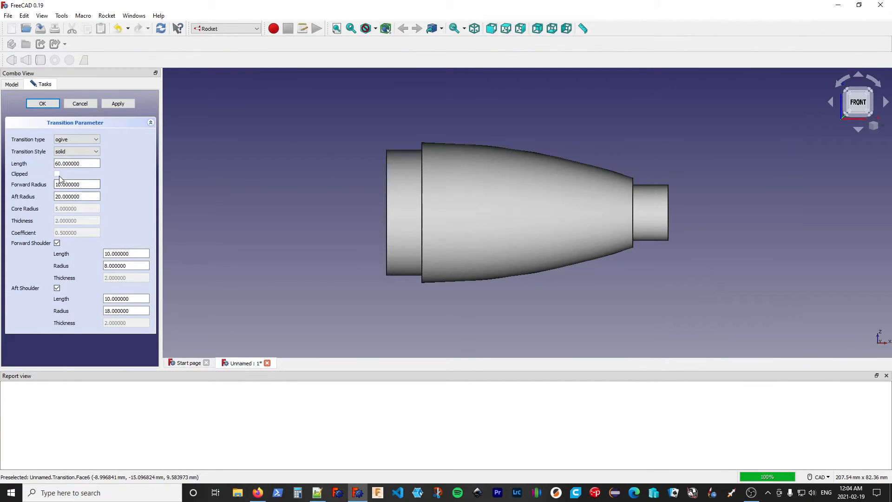
Return to FreeCAD and try the cone transition type.
click(96, 140)
scroll(97, 148, up, 1)
click(92, 146)
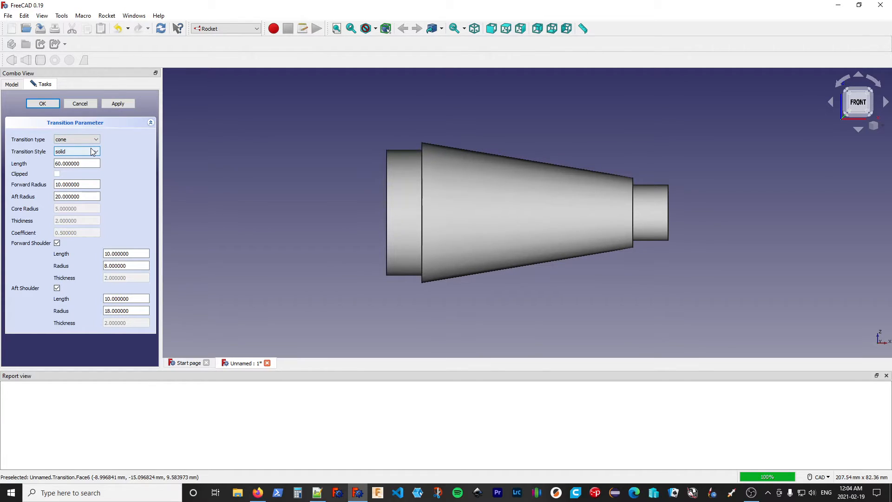
Set the transition type to parabola and turn on clipping for it.
click(95, 140)
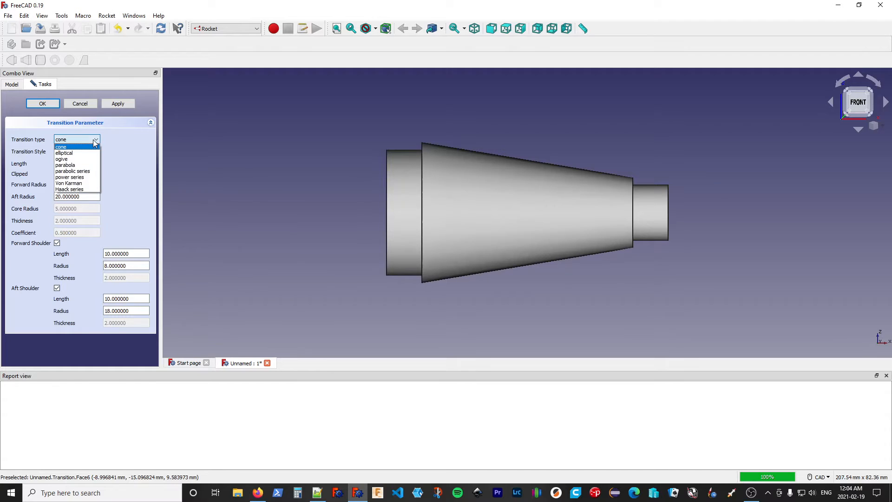
click(92, 166)
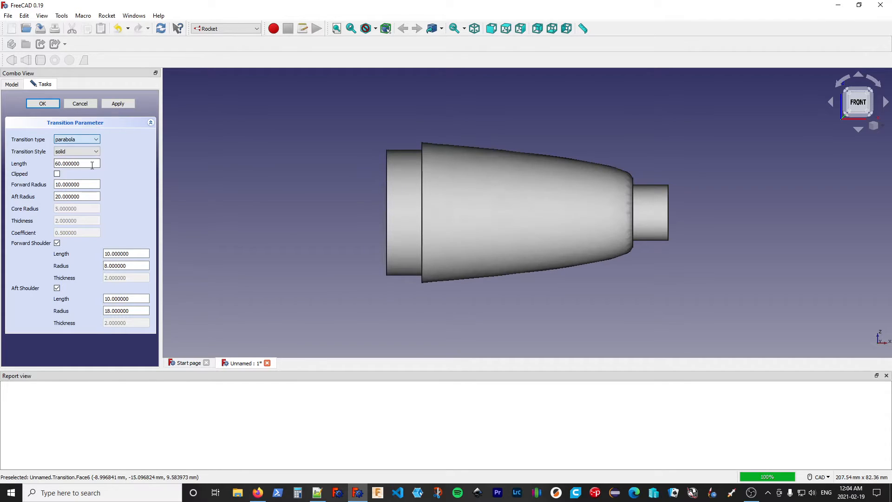
click(57, 174)
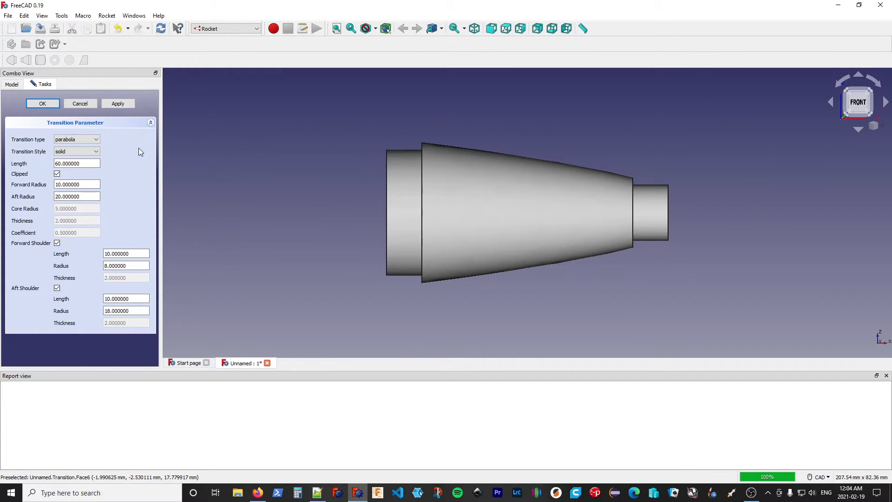
Set the transition style to hollow and inspect the inner walls and the aft shoulder's open end.
click(96, 153)
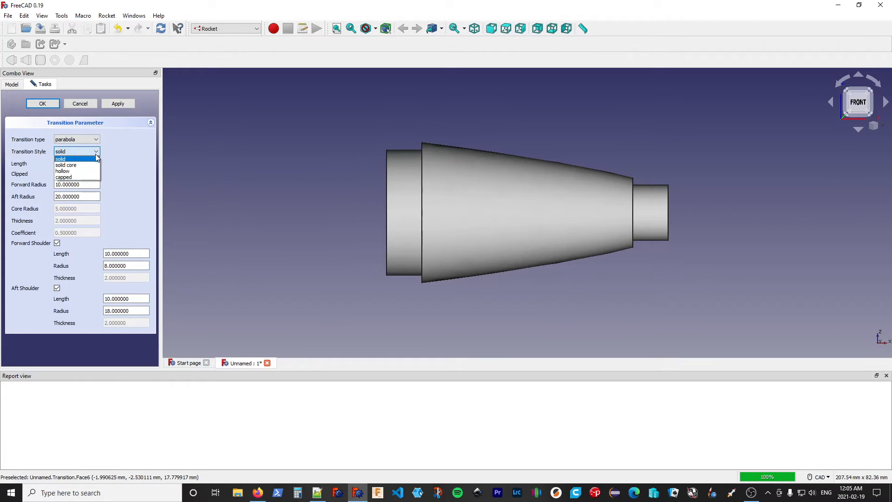
click(89, 170)
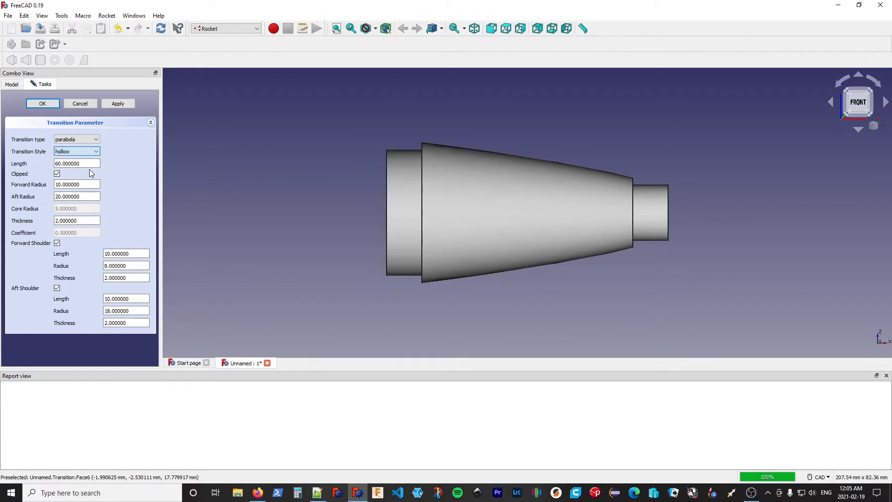
click(16, 85)
click(41, 124)
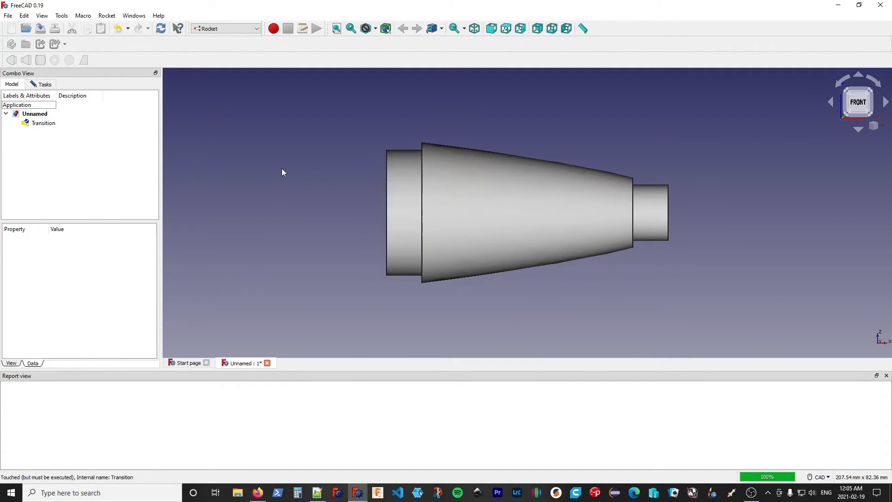
middle_drag(283, 173, 316, 179)
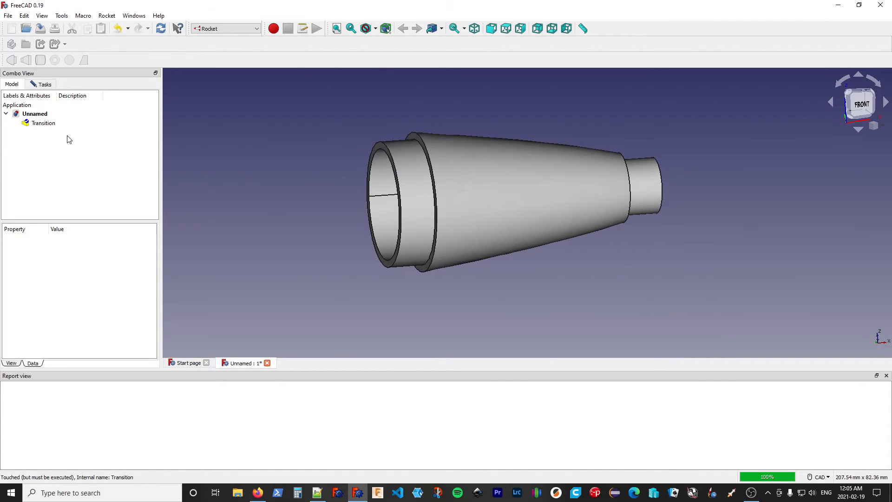
Change the transition style to capped, accept the parameters and inspect the end caps from the front.
click(46, 87)
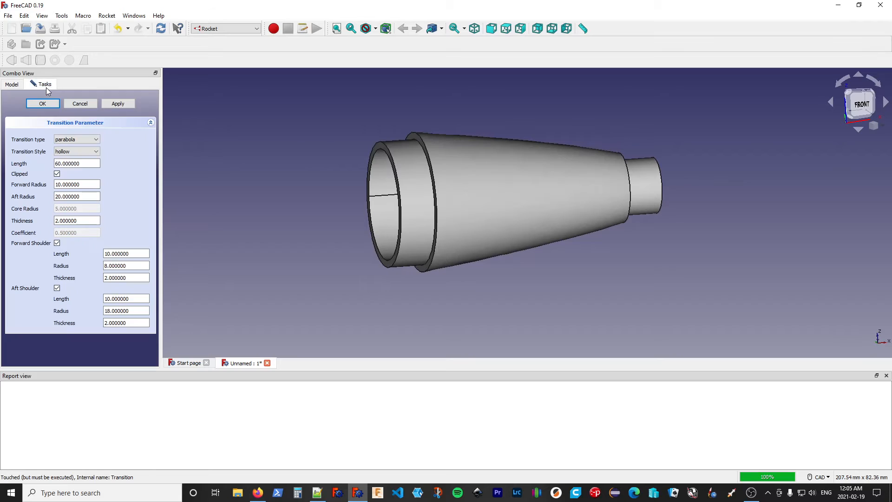
click(94, 151)
click(95, 178)
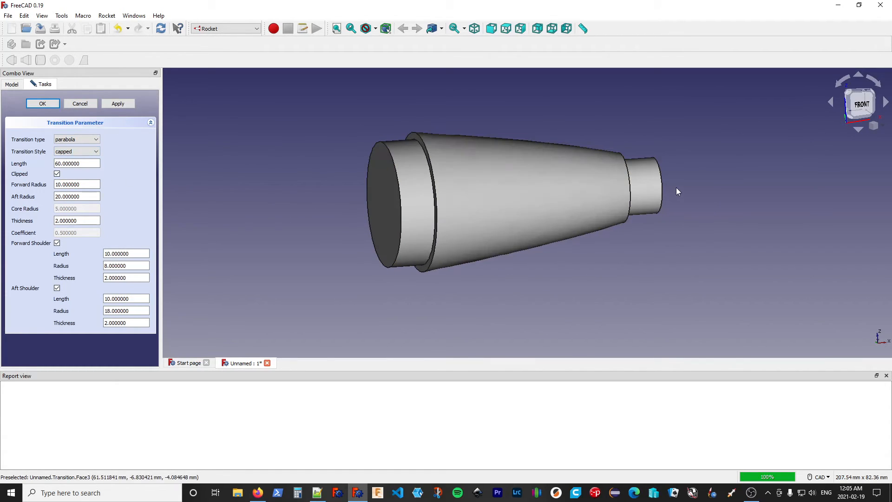
click(35, 102)
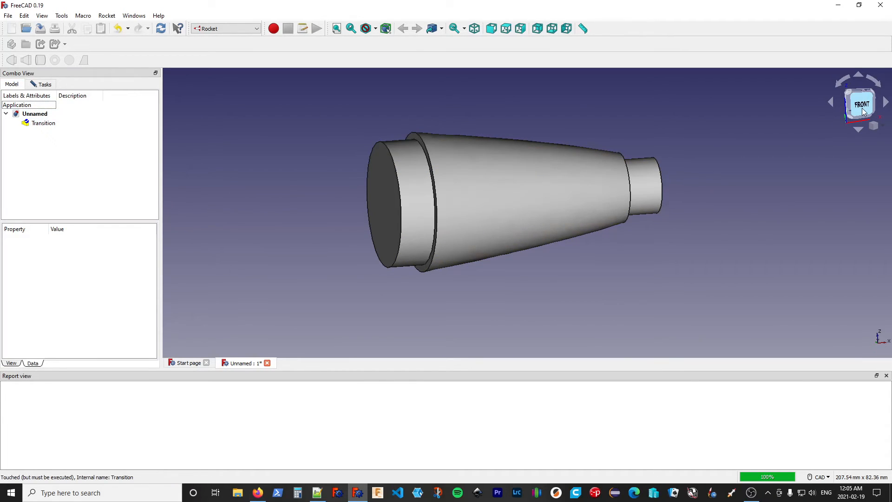
key(1)
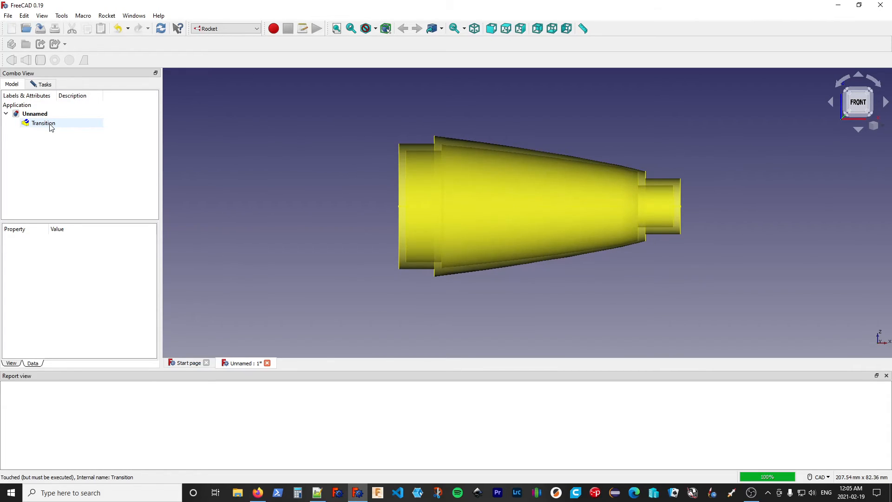
Reopen the transition for editing, set its style to solid core, inspect the core hole from the aft end and accept the parameters.
double_click(43, 123)
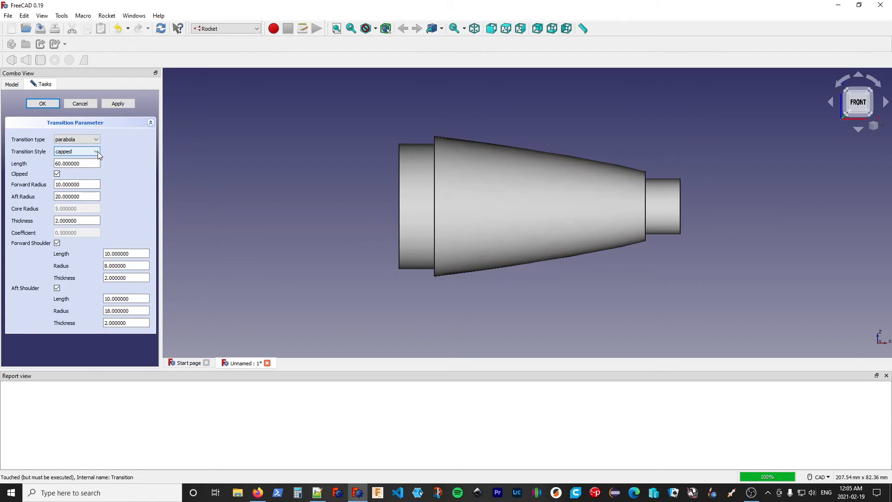
click(98, 152)
click(91, 165)
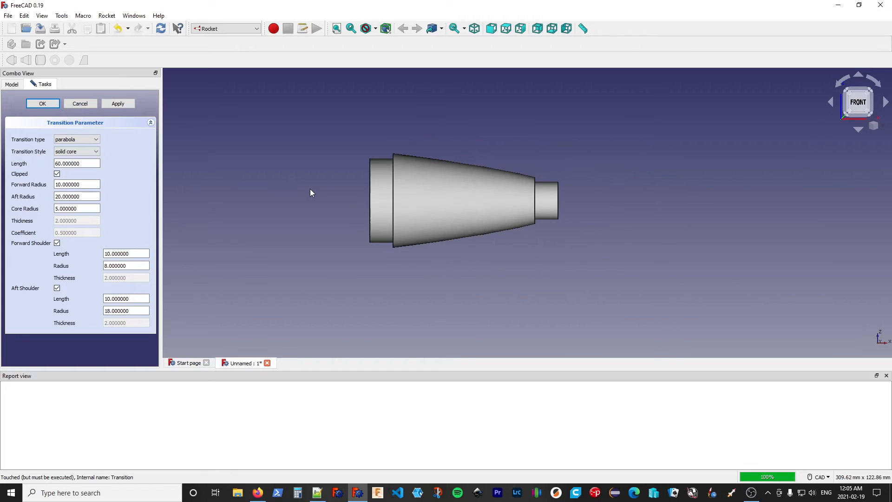
mouse_move(310, 189)
middle_down()
mouse_move(437, 202)
mouse_move(454, 193)
middle_up()
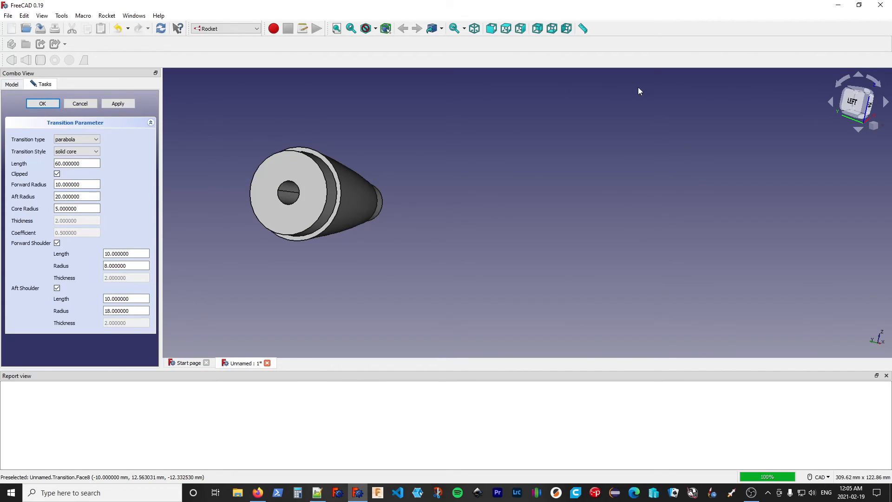
click(871, 108)
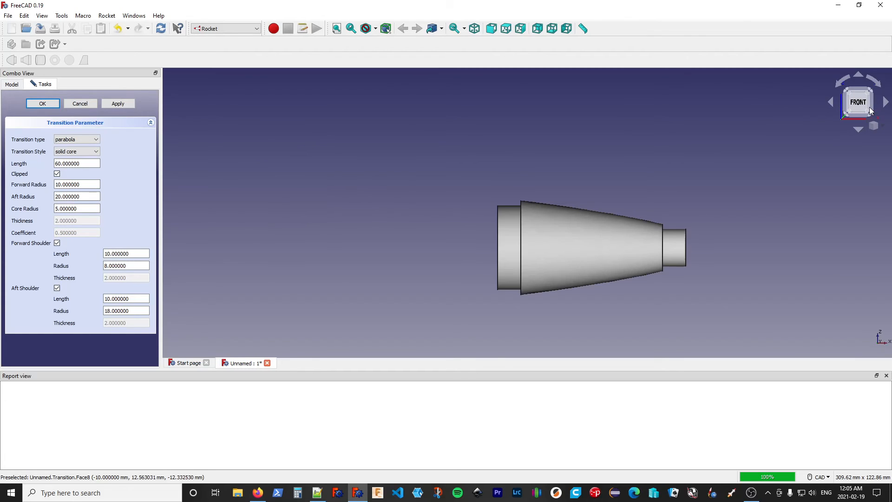
scroll(633, 194, up, 2)
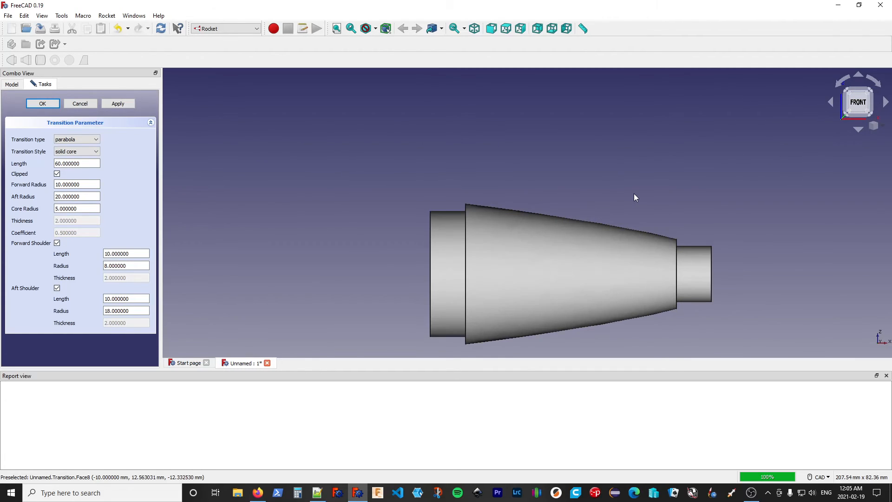
scroll(634, 197, down, 2)
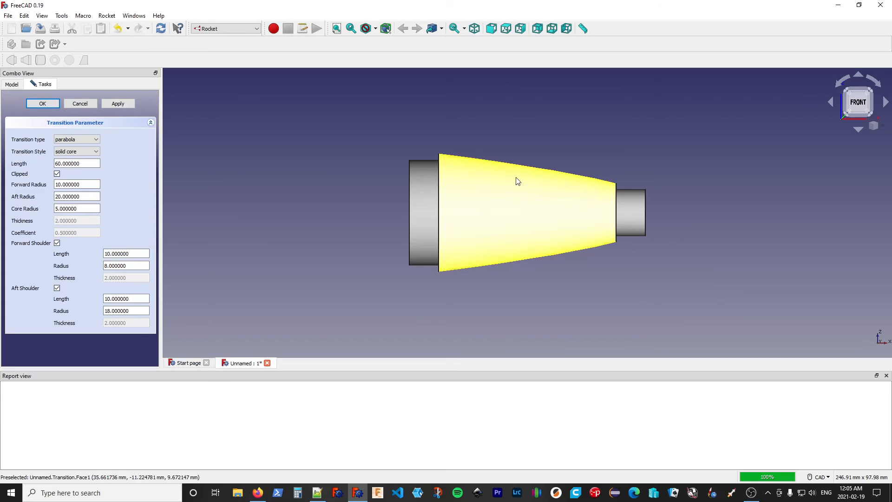
click(42, 103)
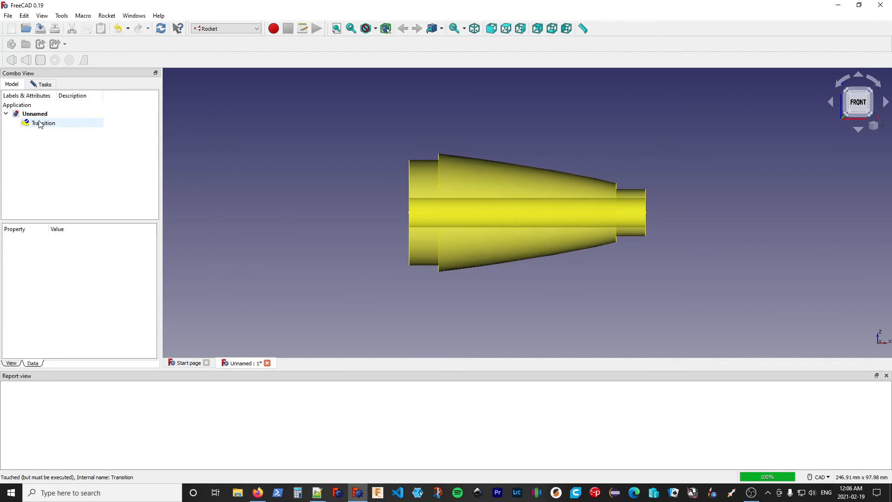
Turn off the forward shoulder in the transition's parameters and highlight the part to inspect its core.
click(45, 86)
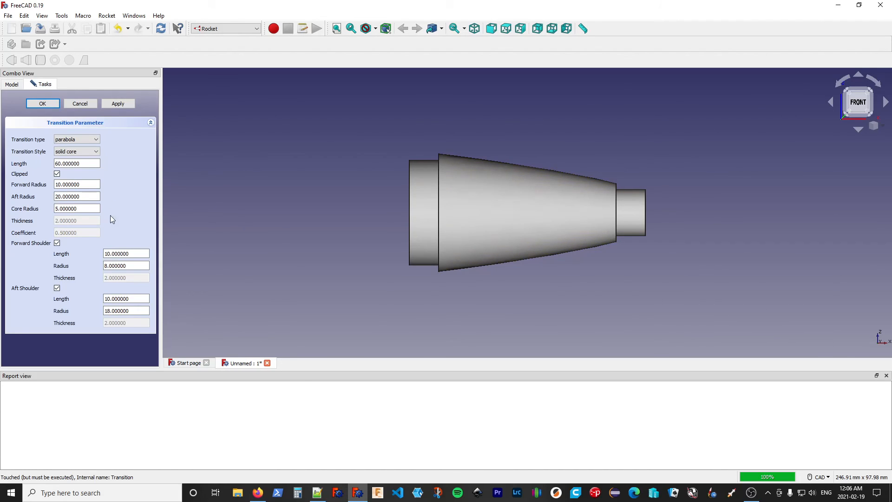
click(57, 243)
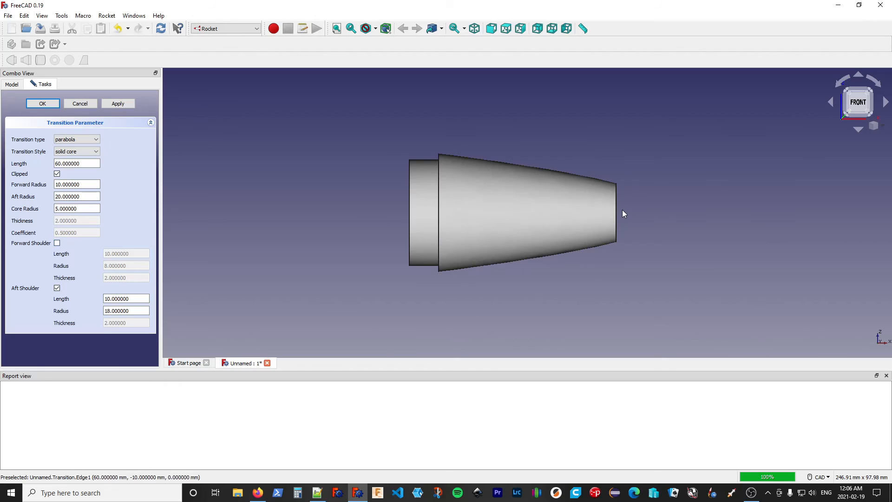
click(15, 85)
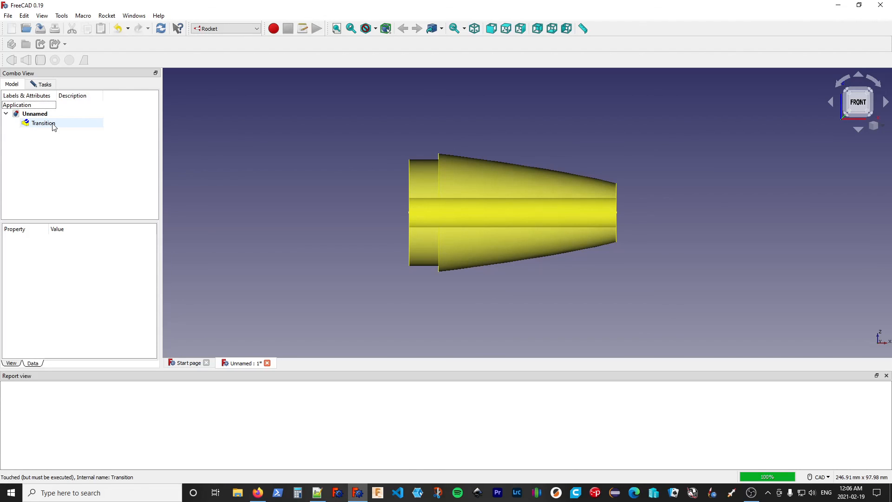
click(44, 85)
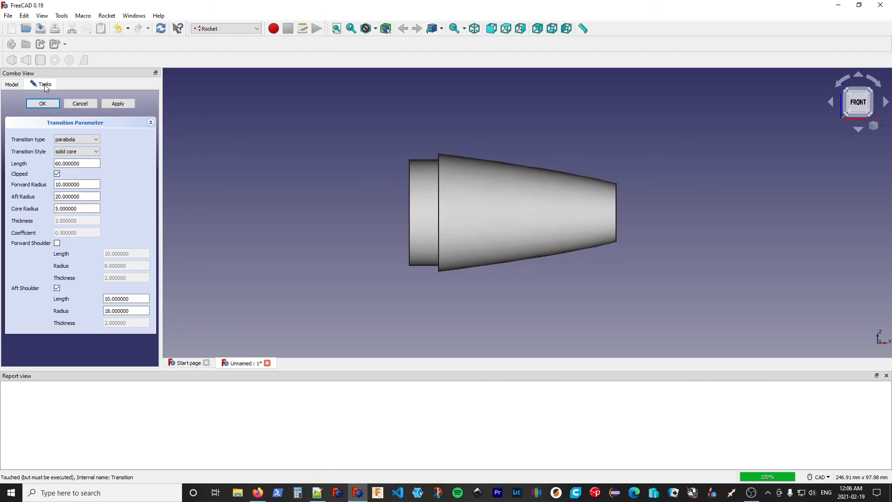